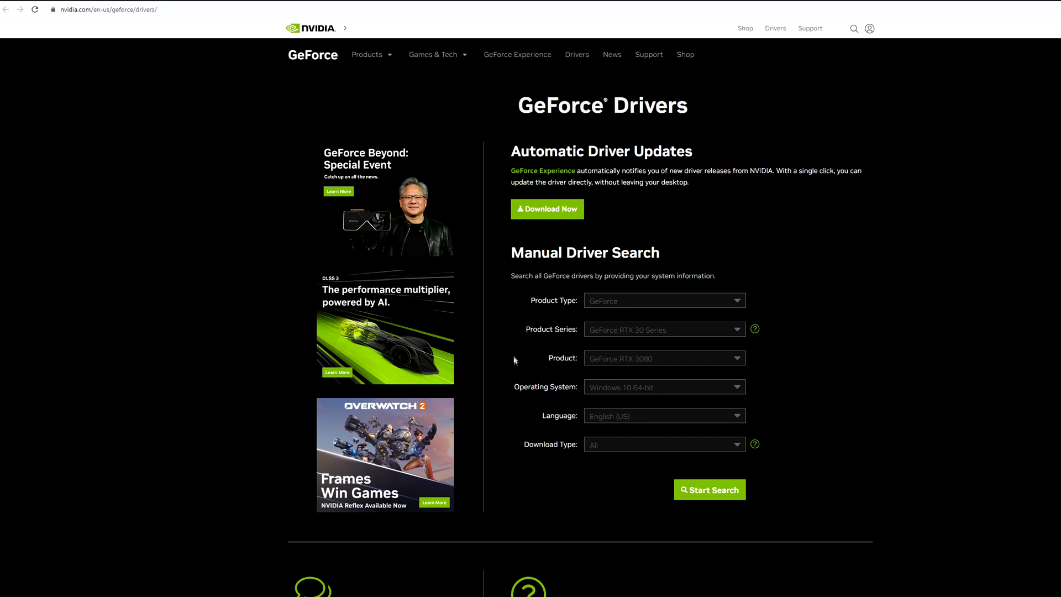
Search for GeForce RTX 3080 drivers for Windows 10 64-bit in English (US), all download types, and look through the driver results.
left_click(606, 306)
left_click(522, 316)
left_click(708, 490)
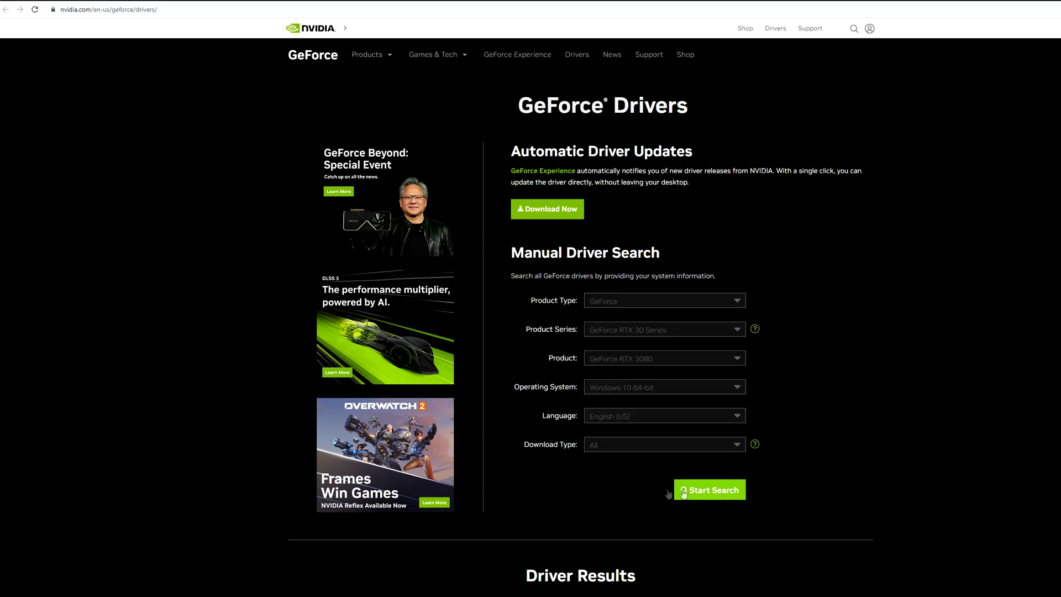
scroll(553, 481, "down", 2)
scroll(339, 475, "down", 5)
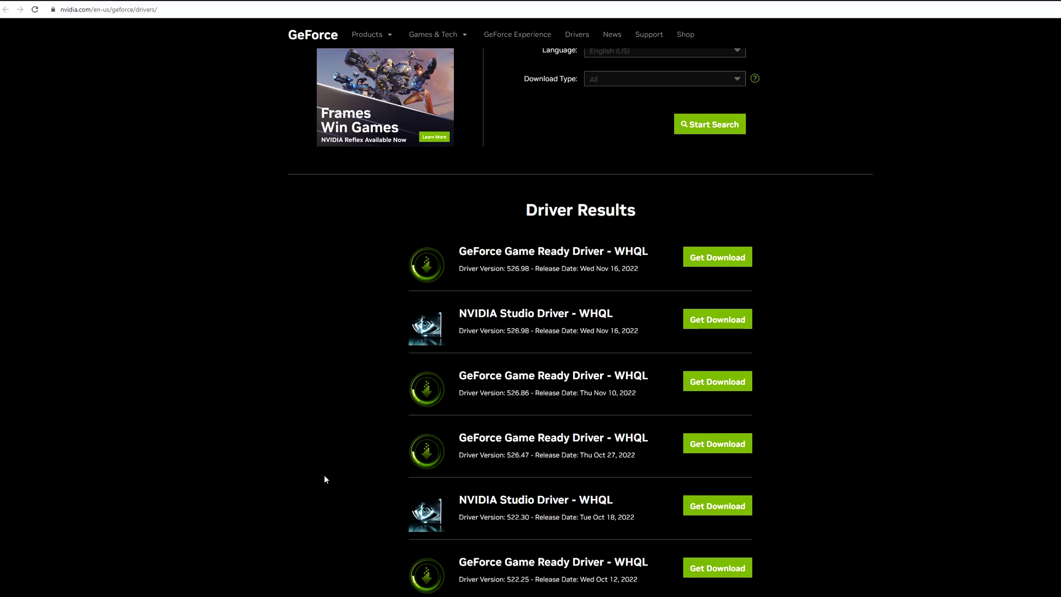
scroll(362, 177, "down", 2)
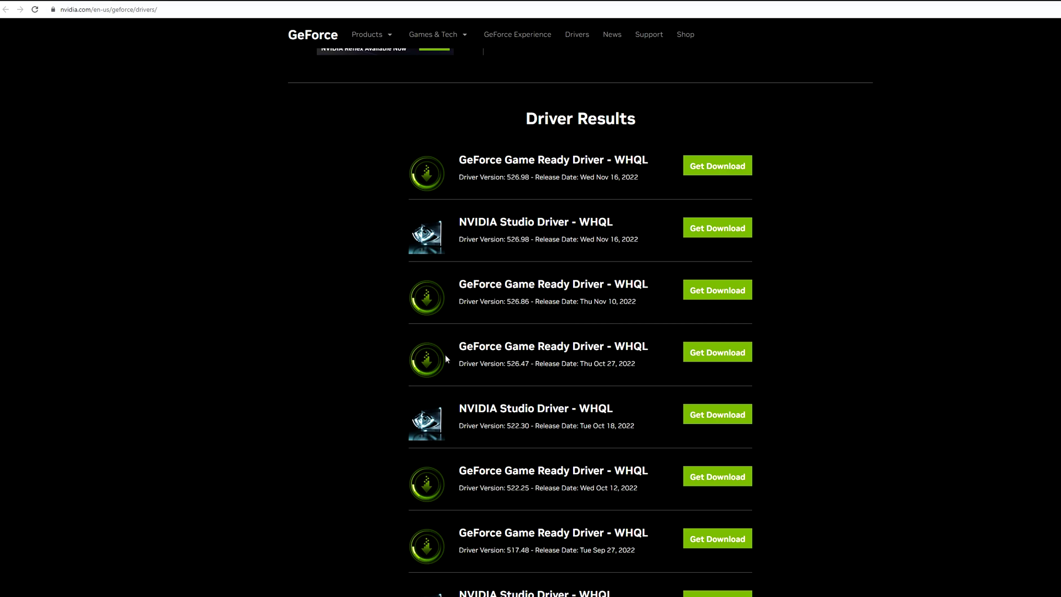
scroll(351, 386, "up", 3)
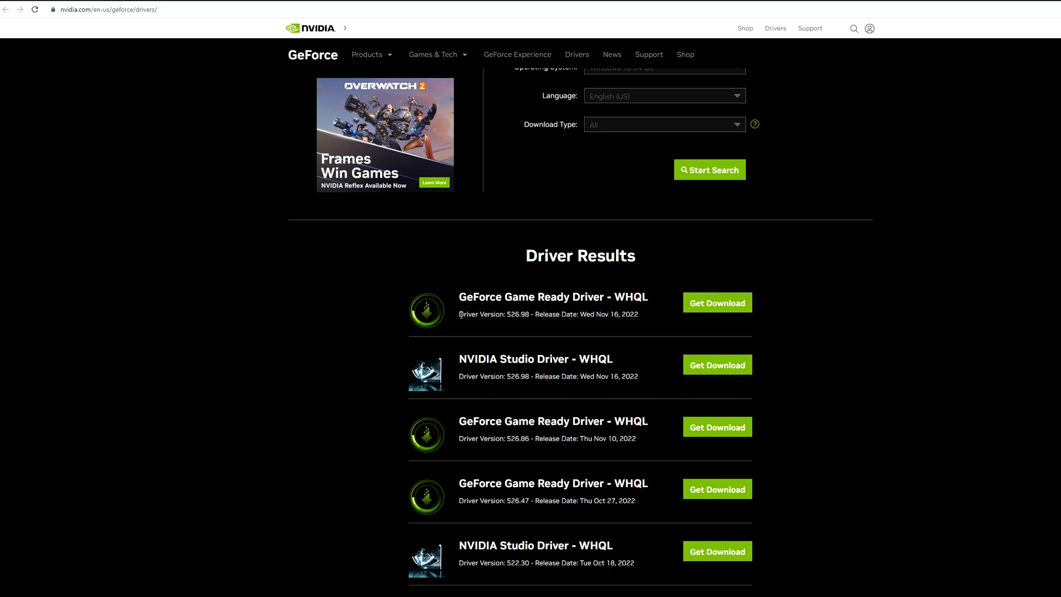
Download the GeForce Game Ready Driver version 526.98, released Nov 16, 2022.
left_click_drag(459, 315, 639, 317)
left_click(640, 320)
left_click(713, 303)
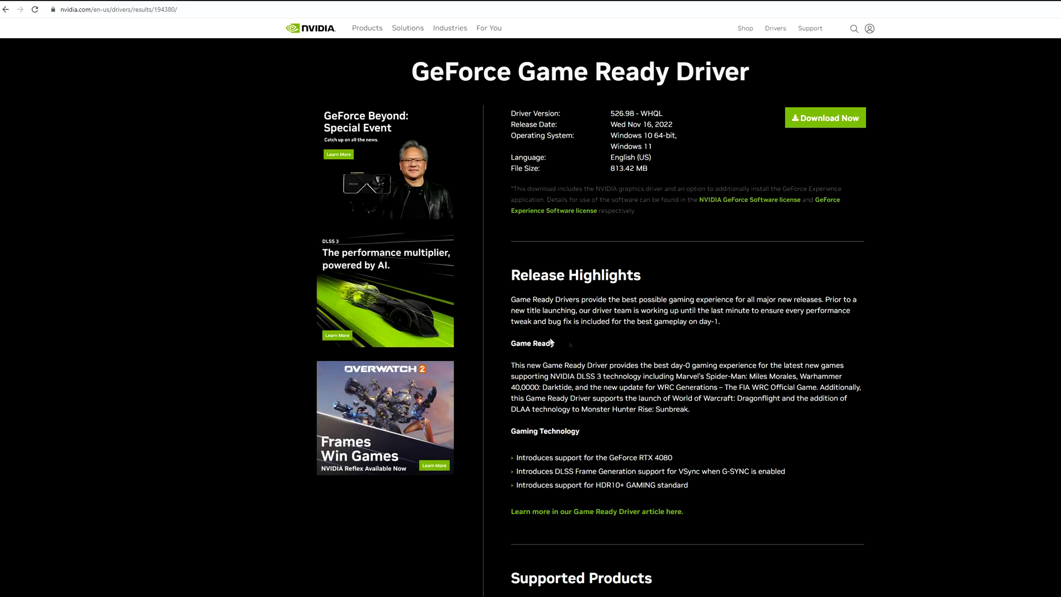
left_click(831, 119)
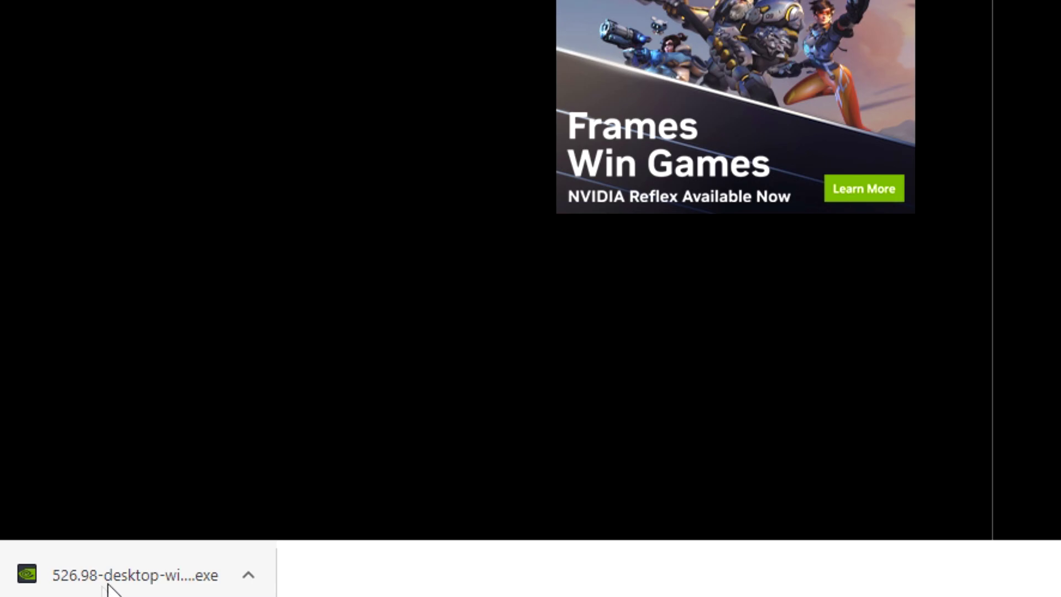
Run the downloaded driver installer with administrator permission and install NVIDIA Graphics Driver and GeForce Experience using the Express option.
left_click(157, 569)
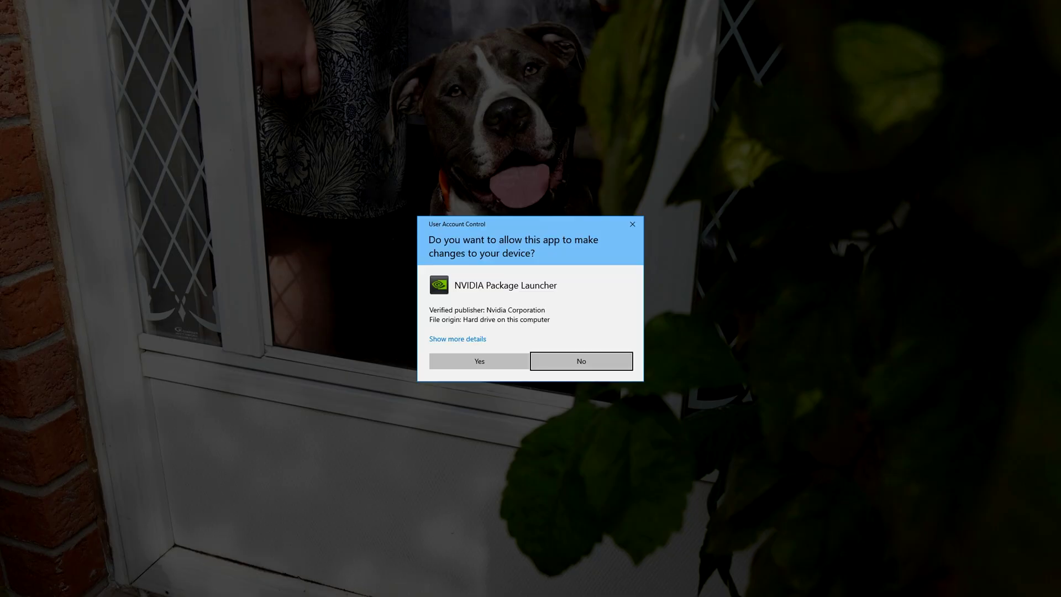
left_click(470, 362)
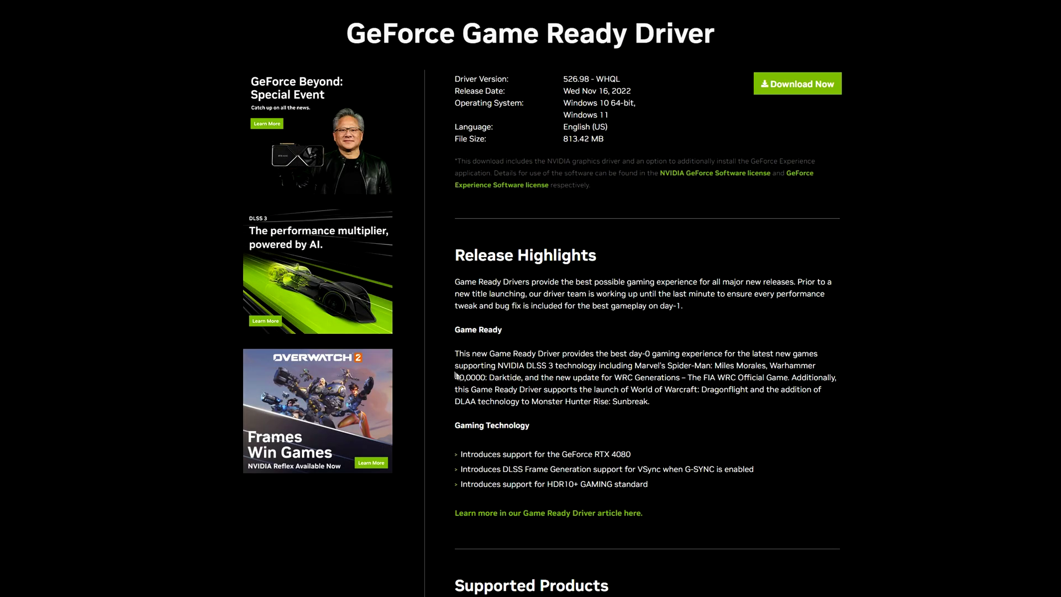
left_click(516, 316)
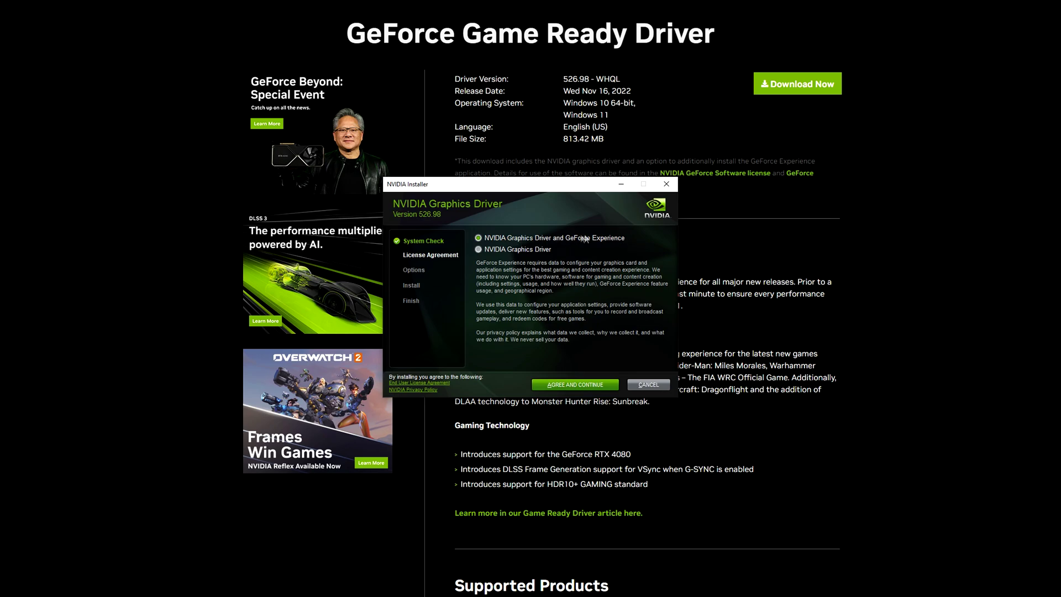
left_click(555, 385)
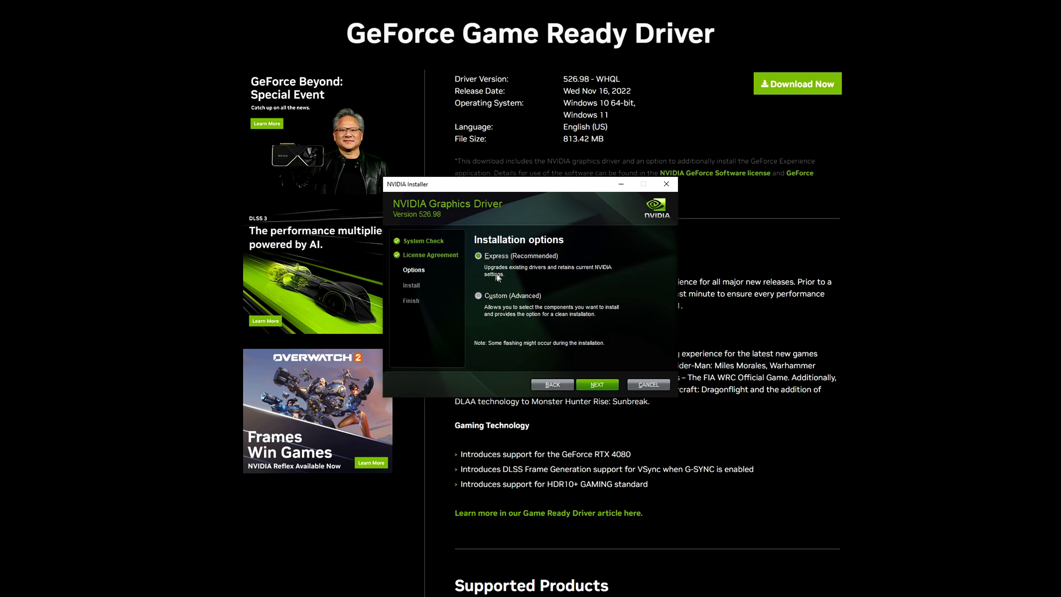
left_click(596, 385)
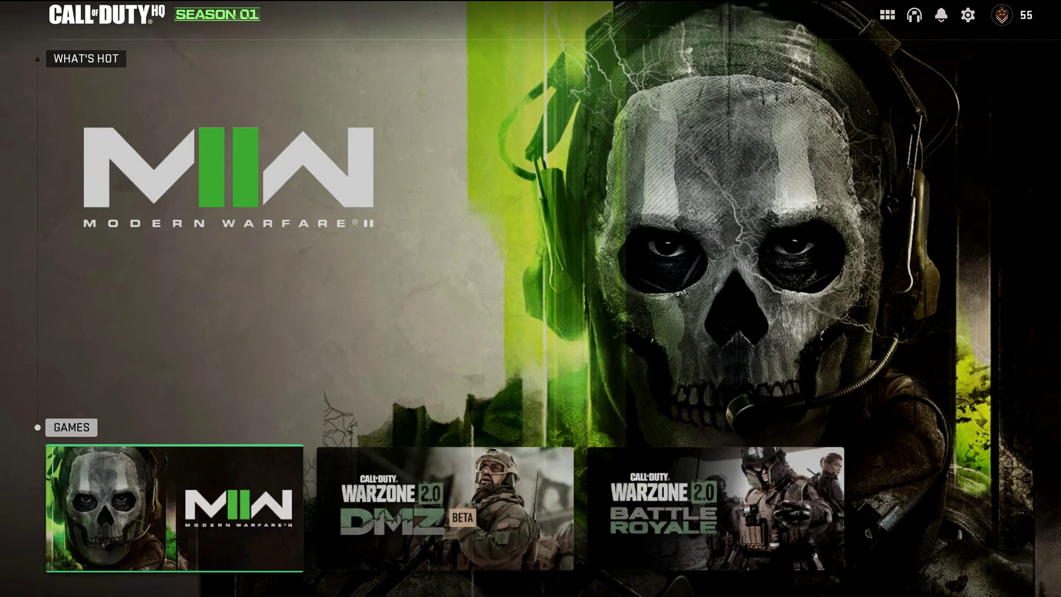
Switch to Call of Duty HQ, enter Modern Warfare II's private match area and start the benchmark.
mouse_move(398, 503)
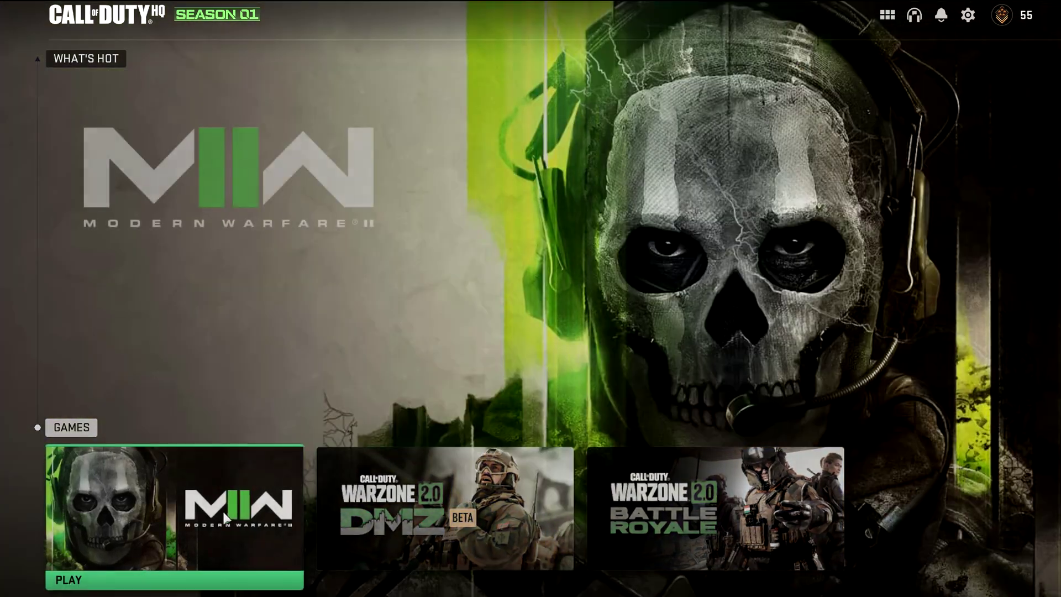
left_click(222, 509)
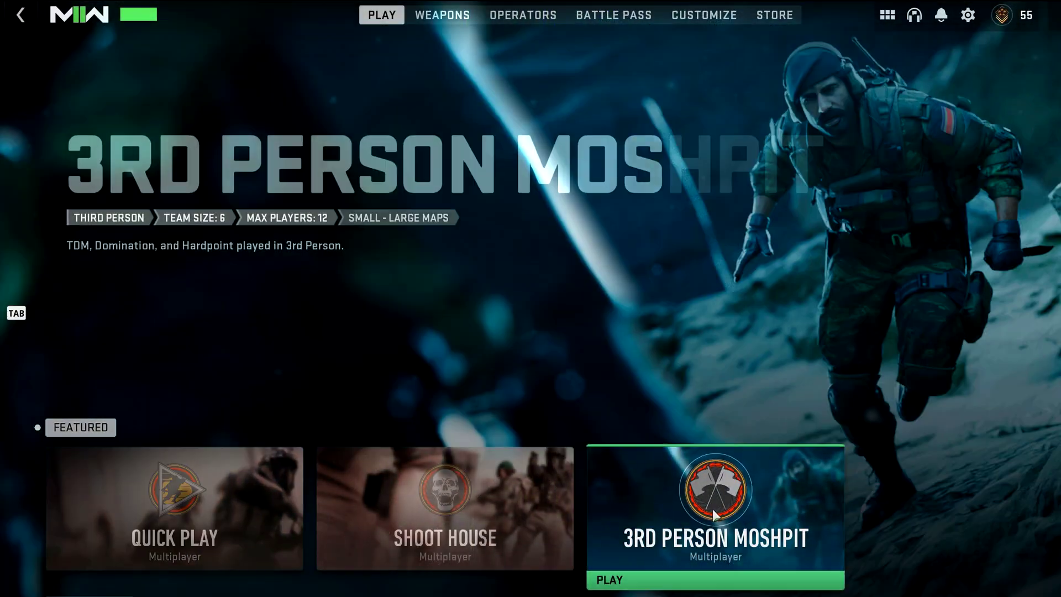
scroll(719, 525, "down", 1)
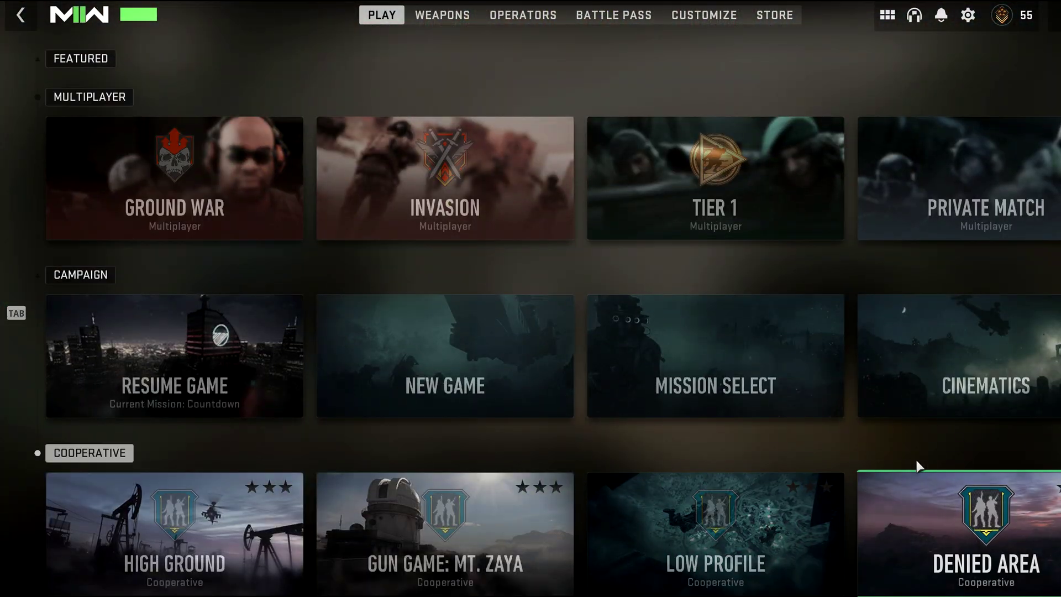
left_click(934, 207)
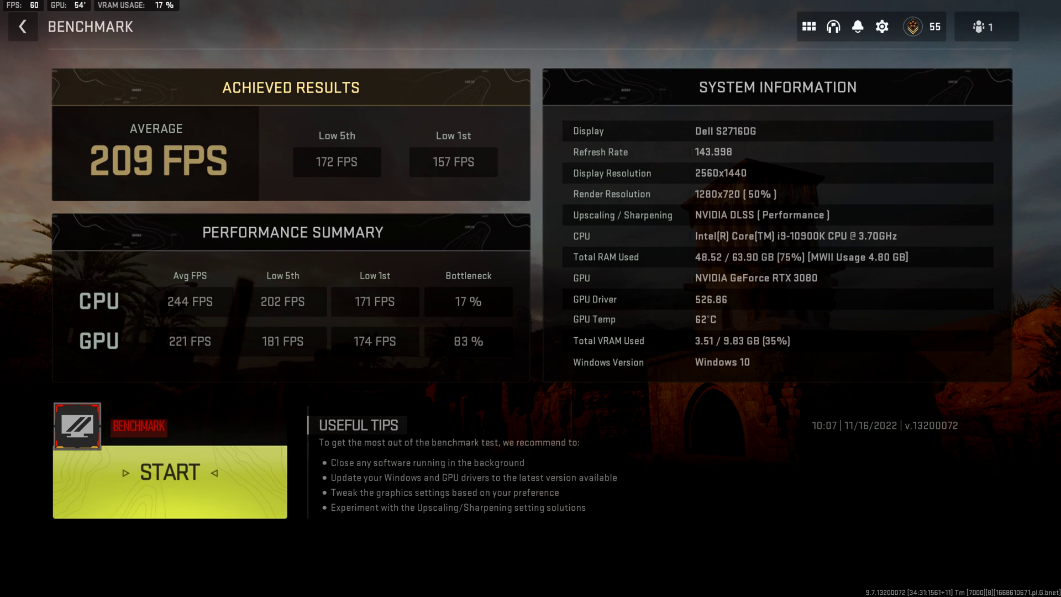
key("Return")
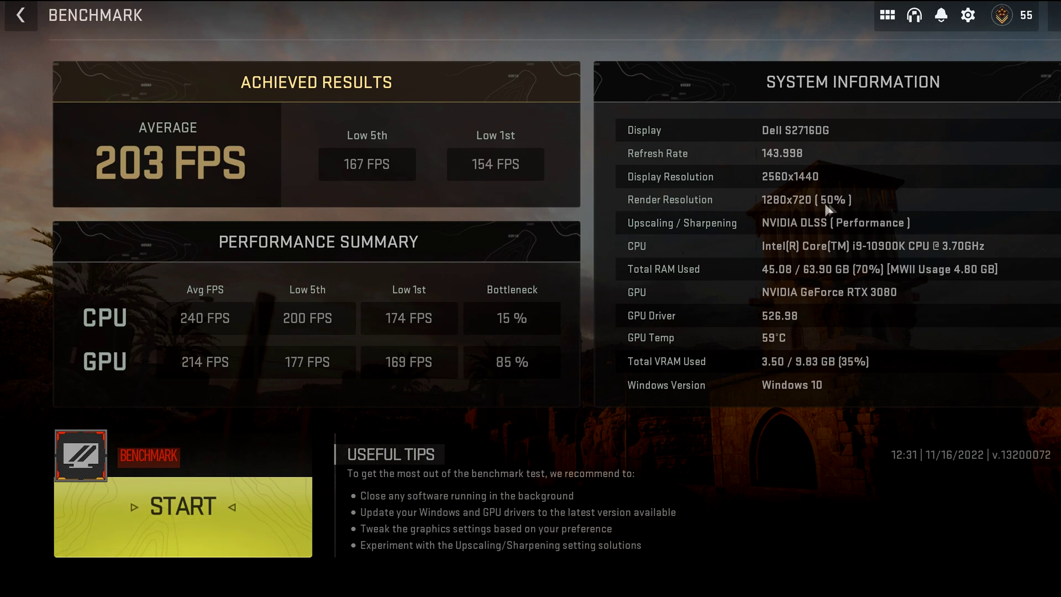
Look at the graphics display and quality settings, then return to the benchmark results.
left_click(968, 15)
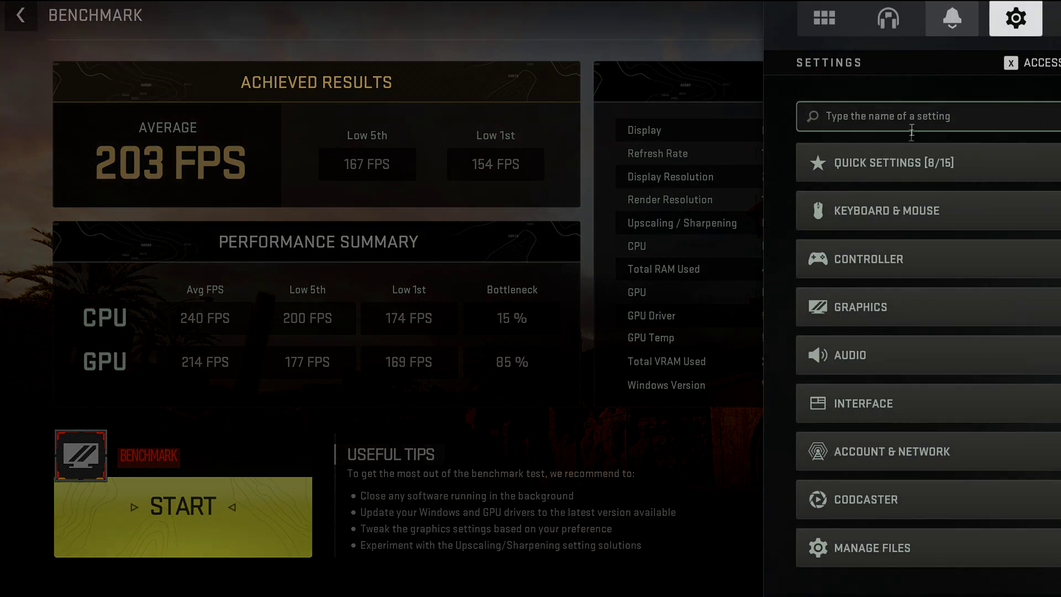
left_click(862, 307)
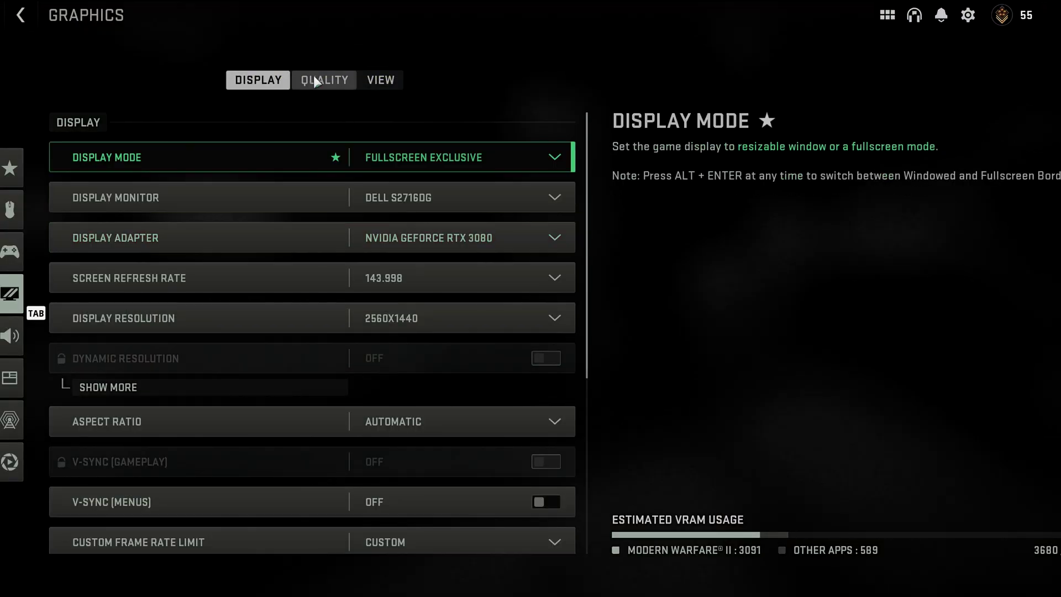
left_click(318, 77)
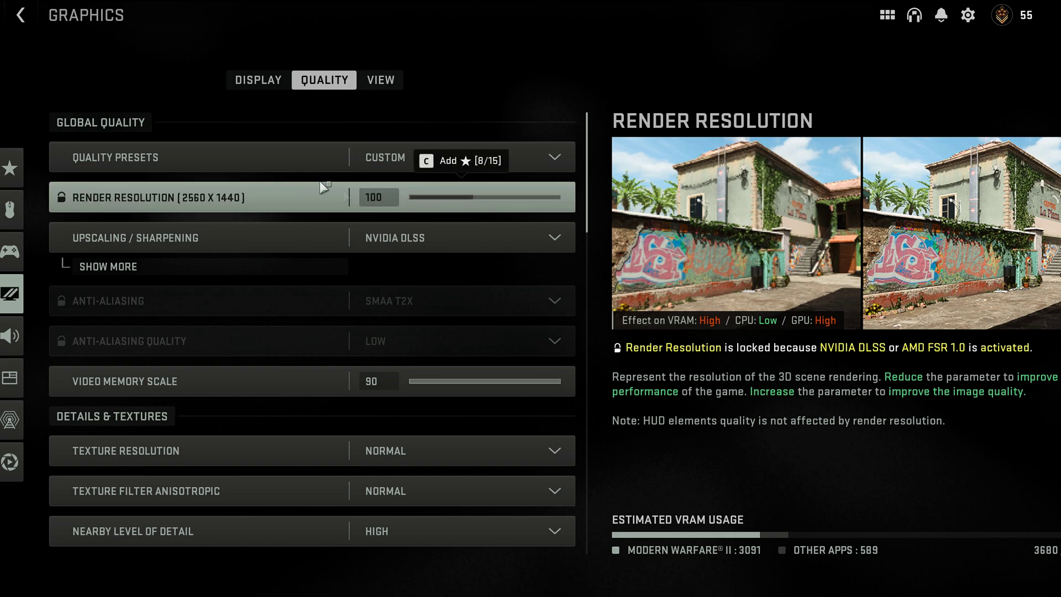
left_click(21, 17)
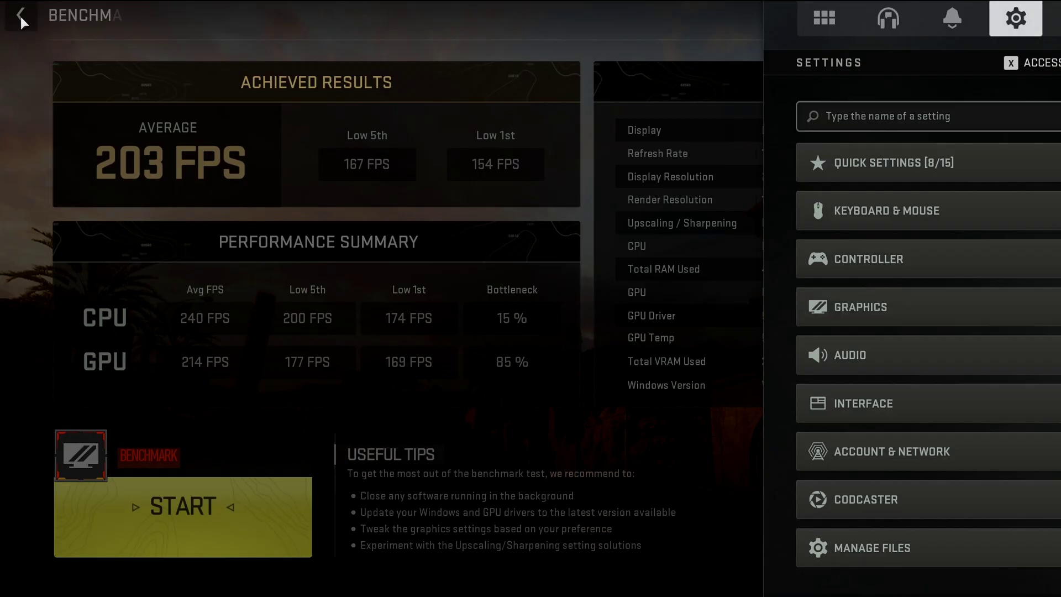
left_click(391, 83)
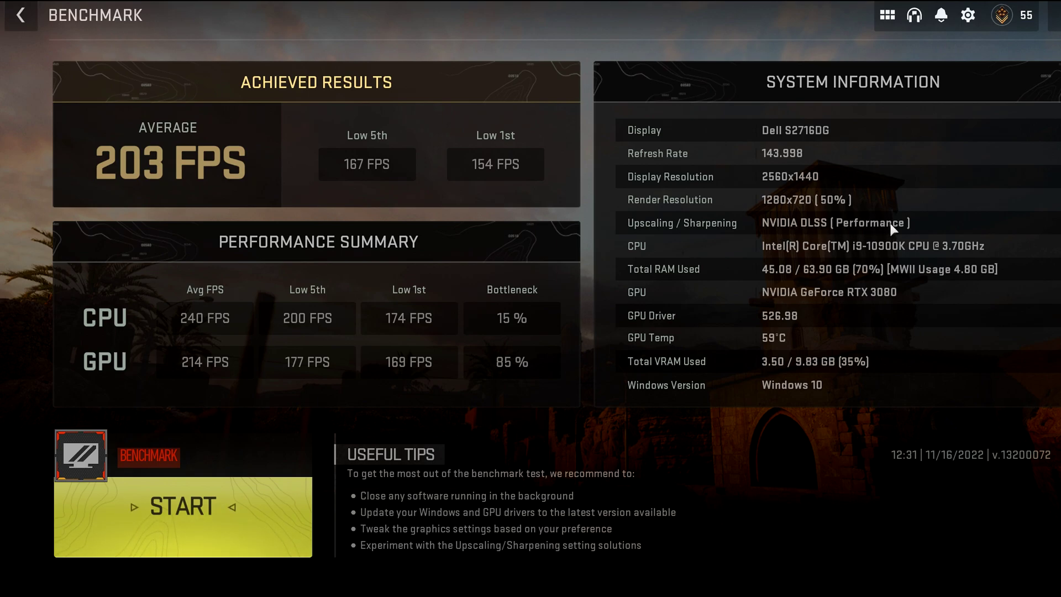
Reopen the graphics display settings and review the display options down to the end of the list.
left_click(969, 17)
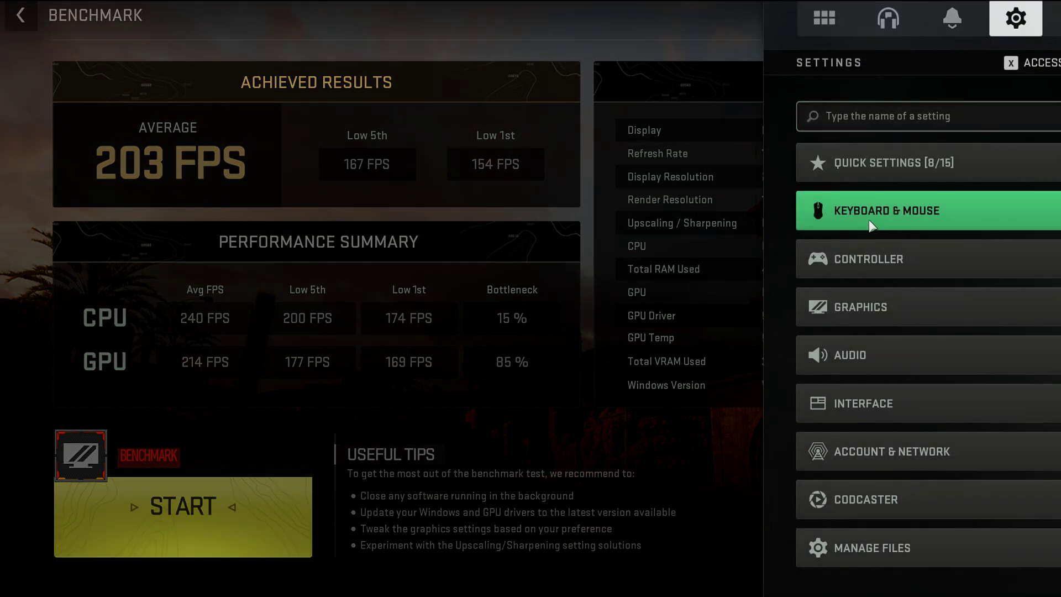
left_click(868, 306)
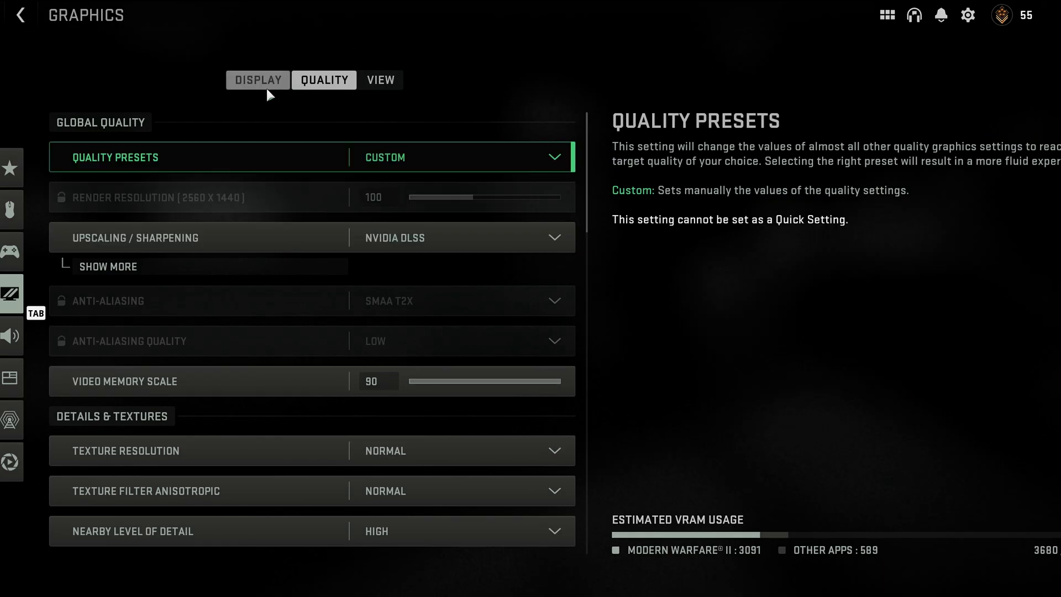
left_click(265, 86)
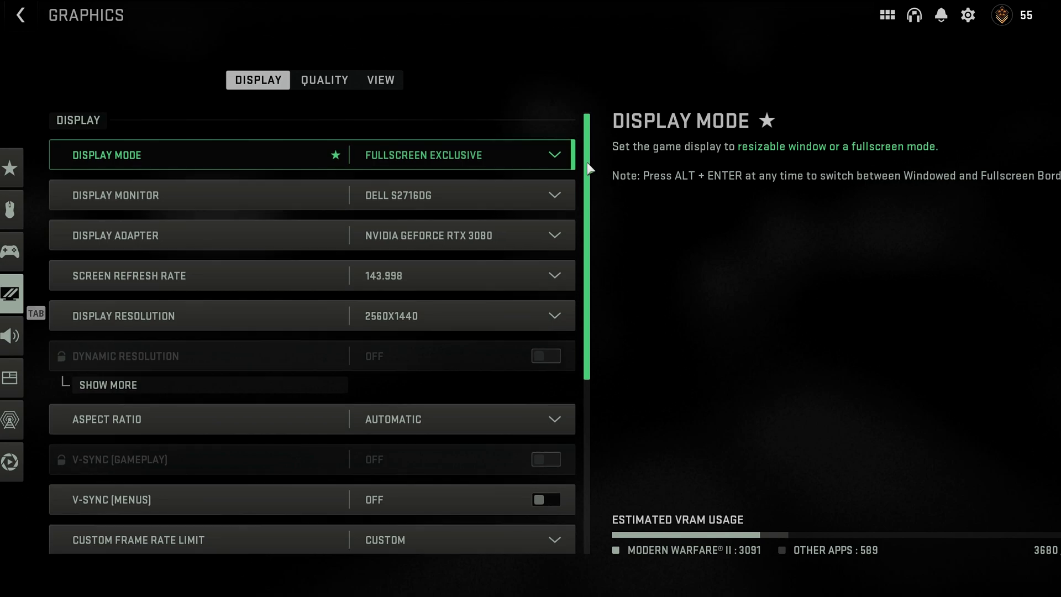
scroll(590, 177, "down", 2)
left_click_drag(588, 178, 591, 354)
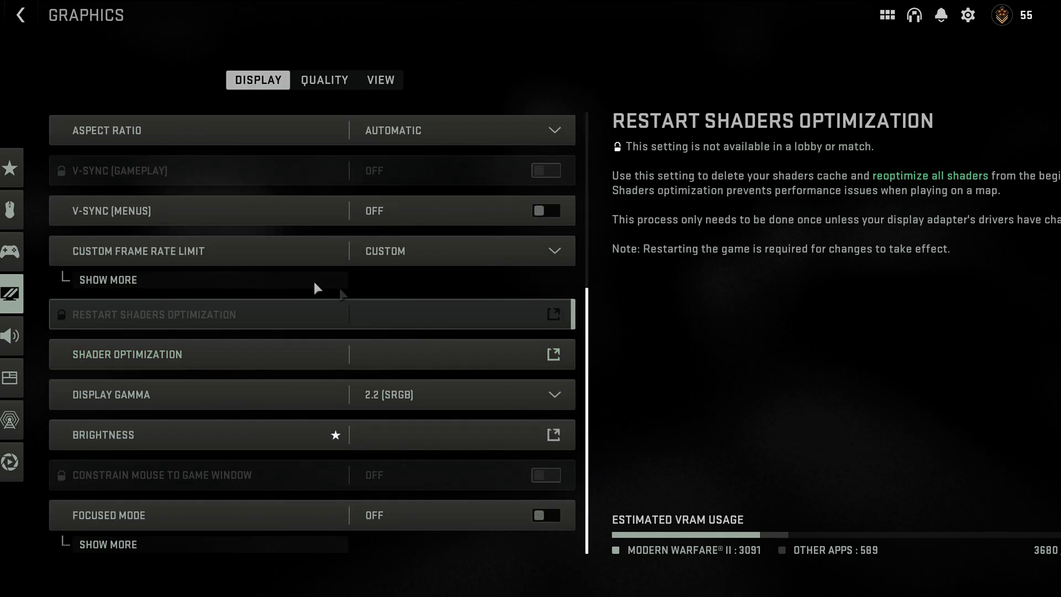
Expand the custom frame rate limit options and set the gameplay custom frame rate limit to 300.
left_click(233, 278)
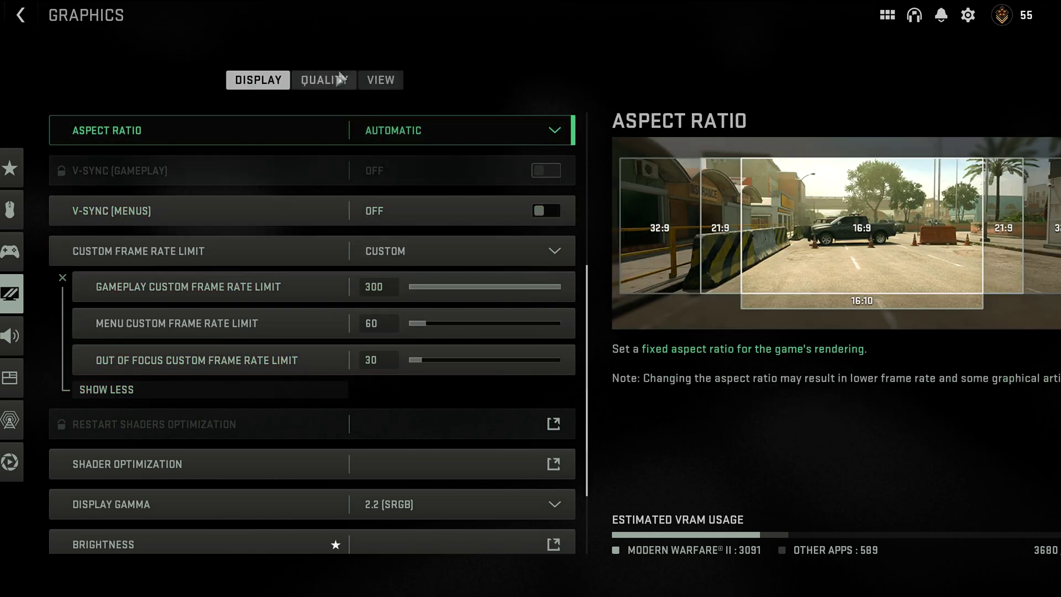
left_click(559, 285)
scroll(587, 351, "up", 1)
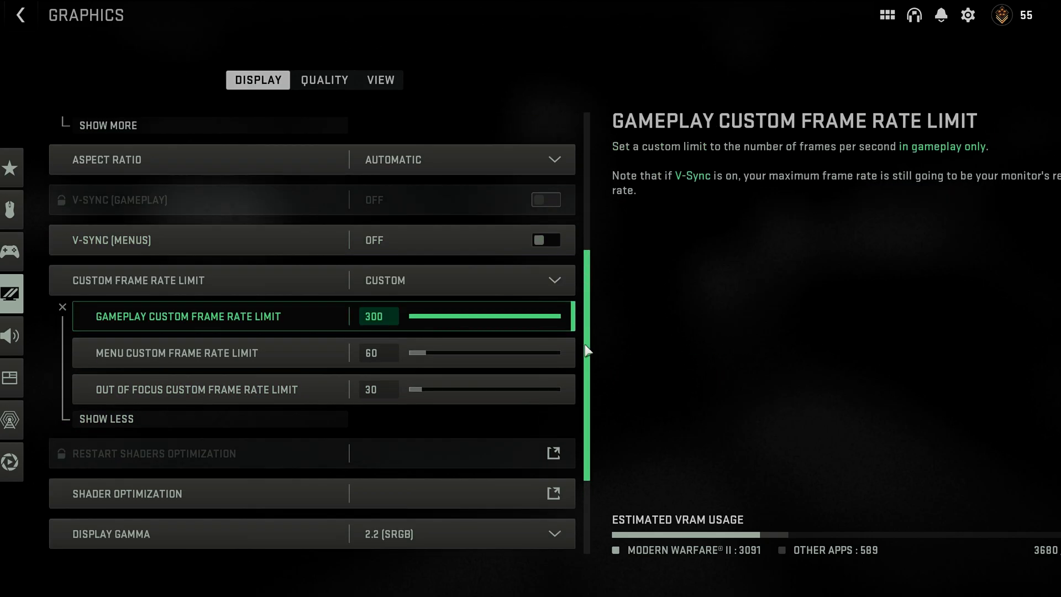
scroll(573, 459, "down", 3)
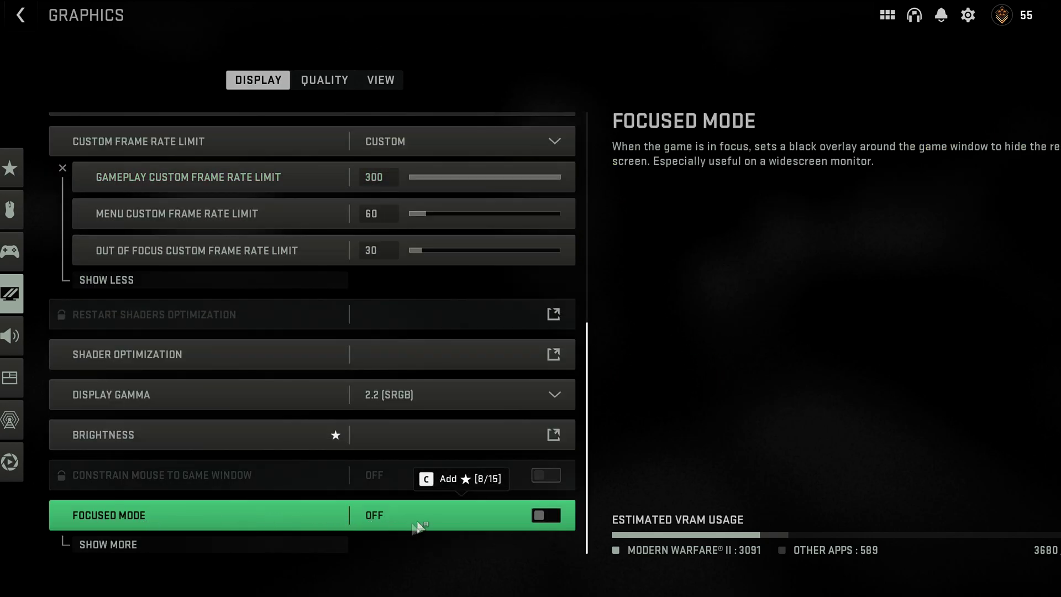
In the graphics quality settings, choose NVIDIA DLSS for Upscaling / Sharpening.
left_click(315, 85)
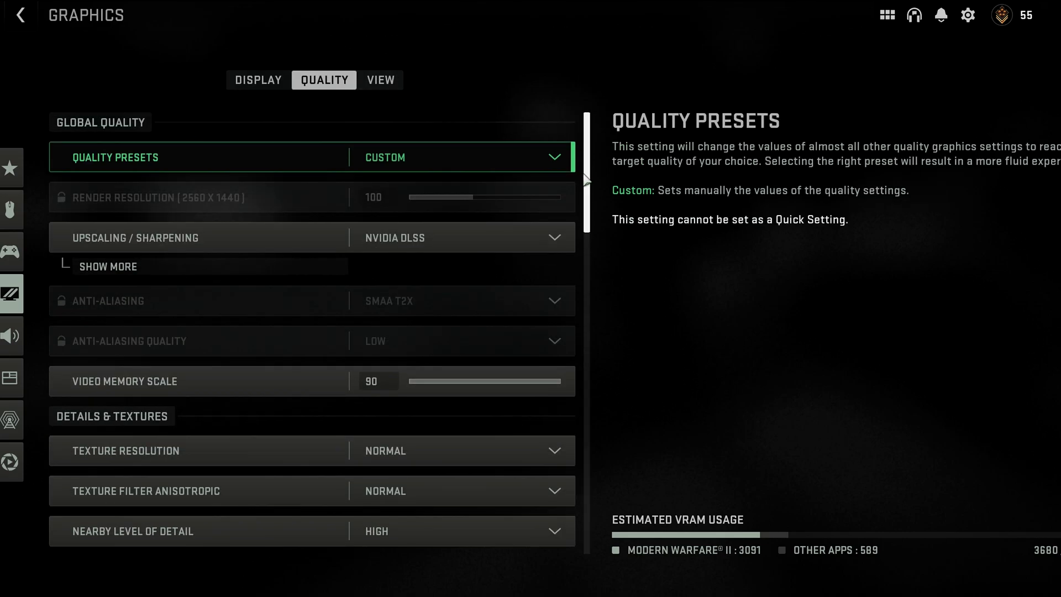
scroll(442, 141, "down", 2)
left_click(443, 138)
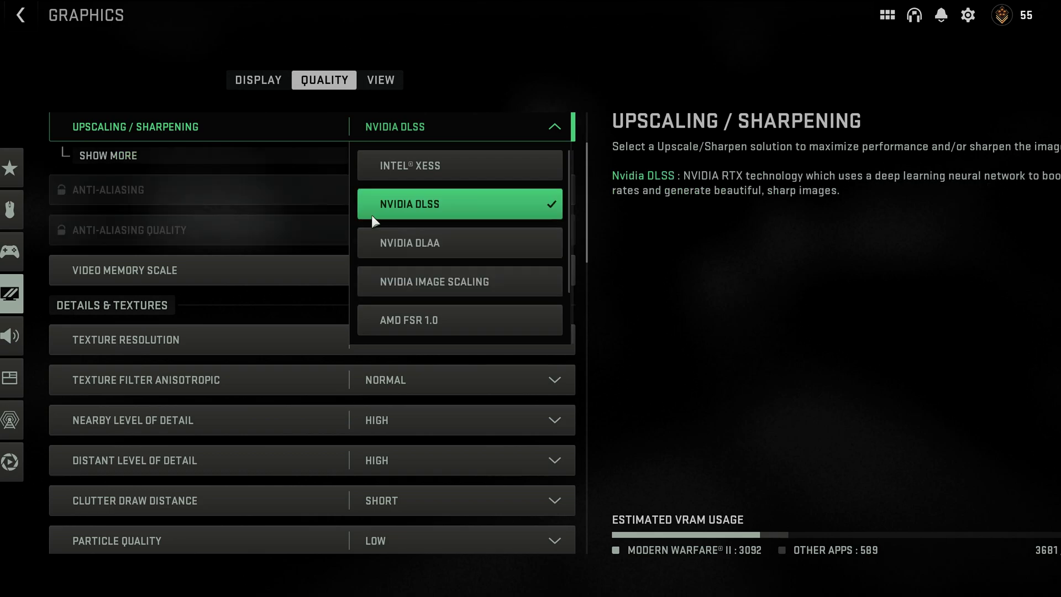
left_click(444, 217)
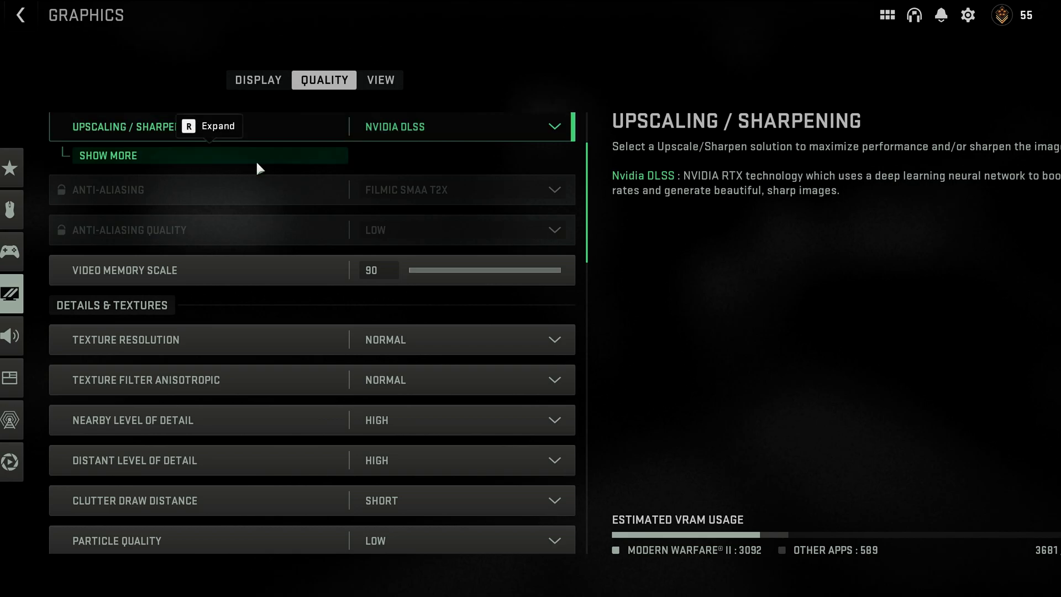
Examine the NVIDIA DLSS preset choices and sharpness under the upscaling options, then collapse them.
left_click(255, 161)
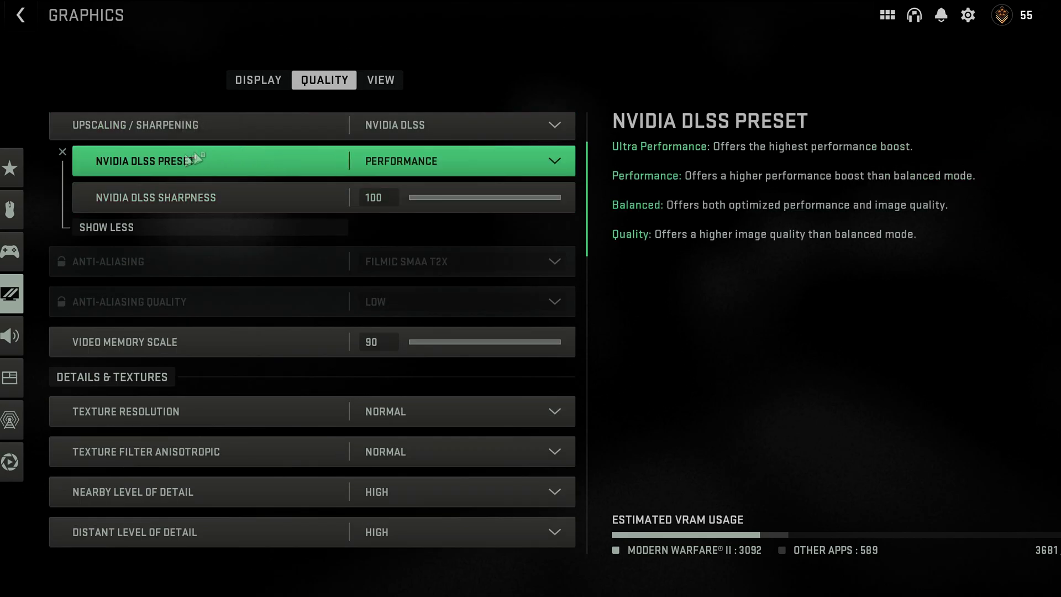
left_click(409, 161)
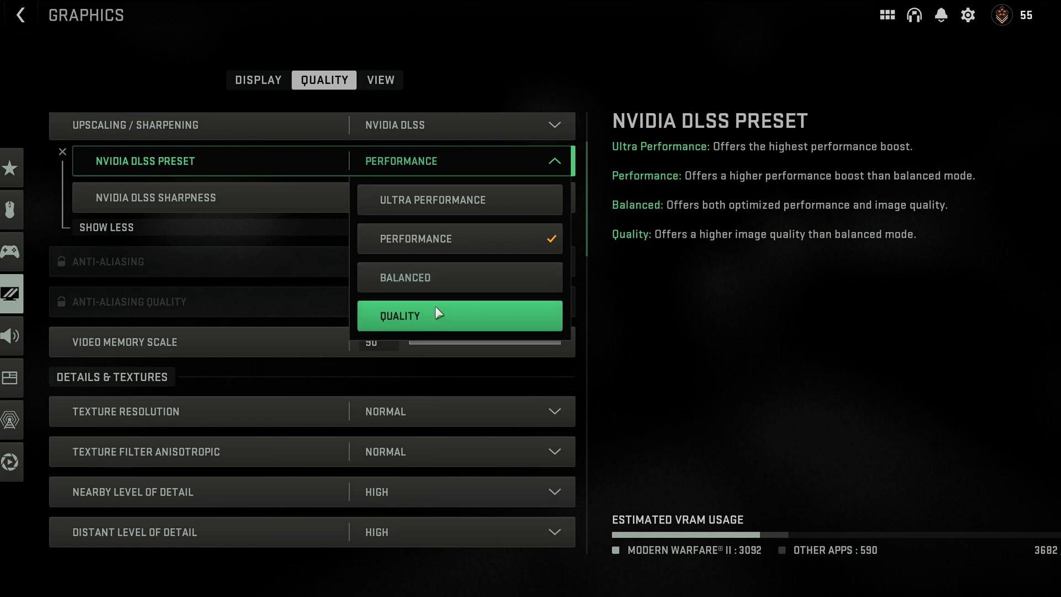
left_click(655, 264)
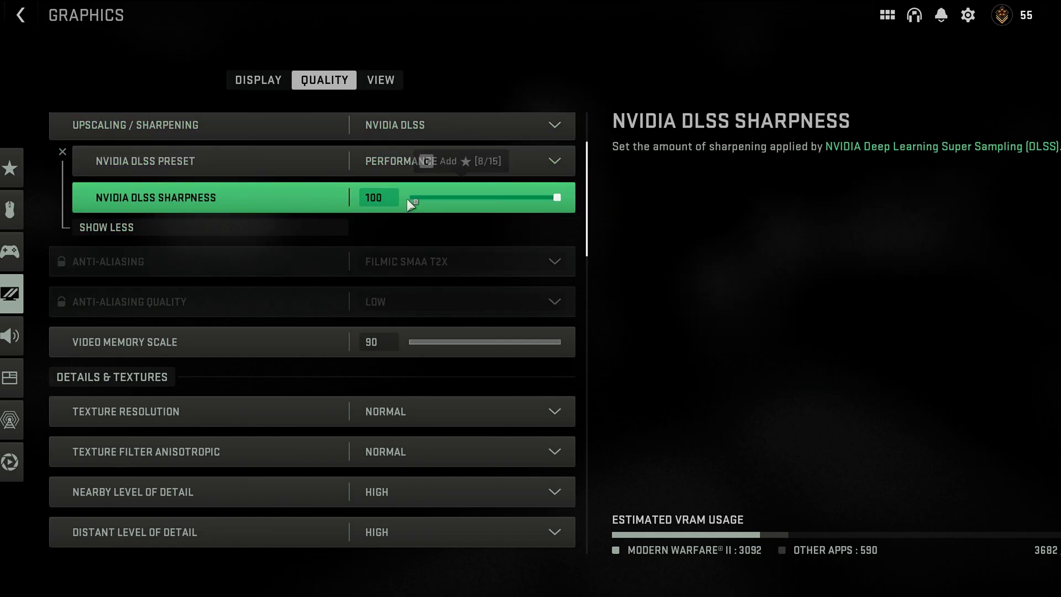
left_click(97, 226)
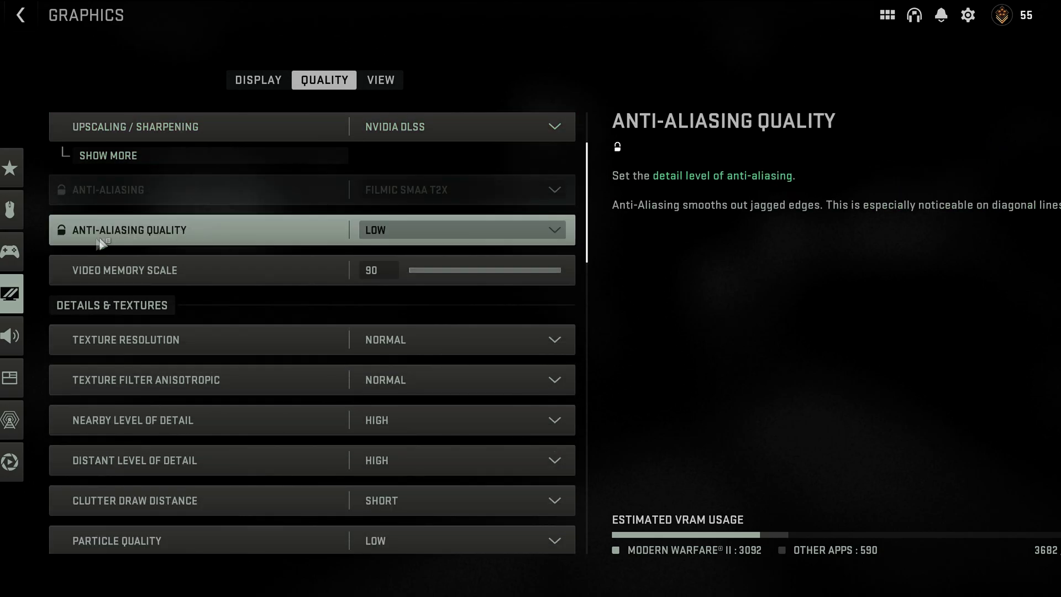
Review the graphics quality settings from details and textures through shadow and lighting down to the post processing effects.
left_click_drag(592, 224, 599, 315)
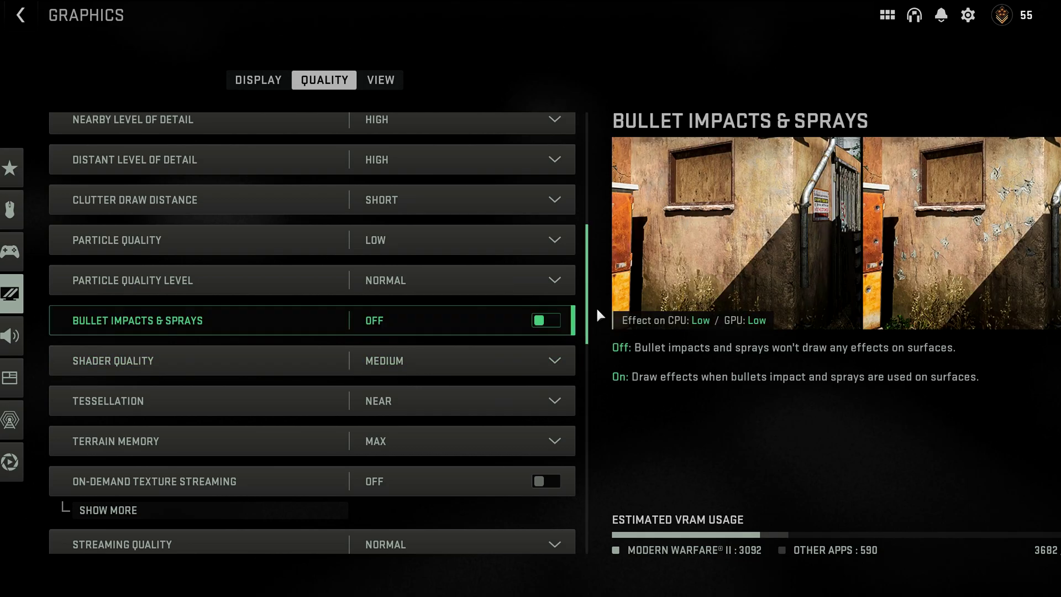
left_click_drag(596, 306, 596, 345)
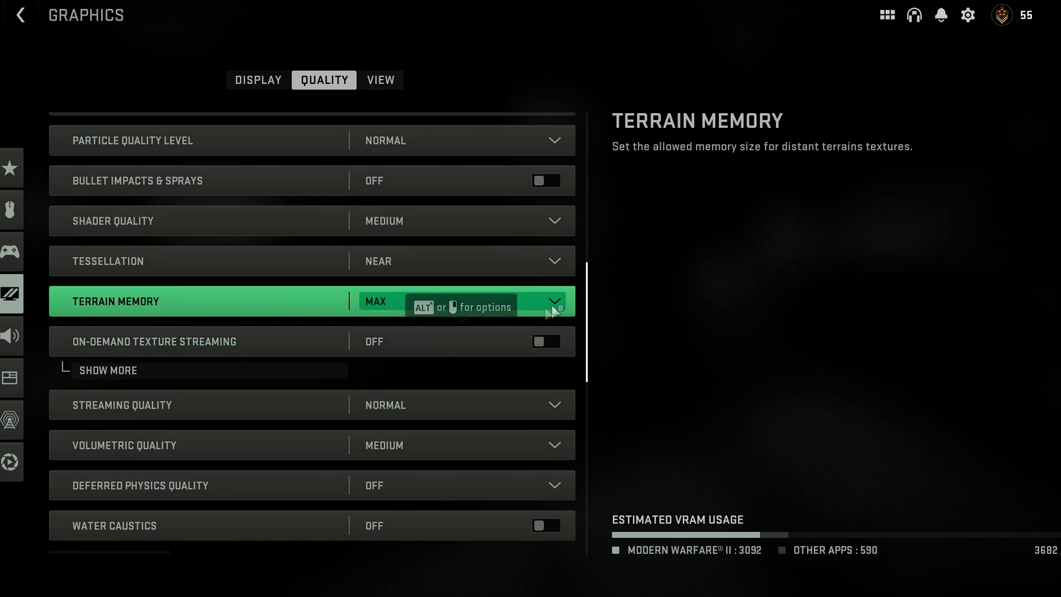
left_click_drag(588, 303, 557, 349)
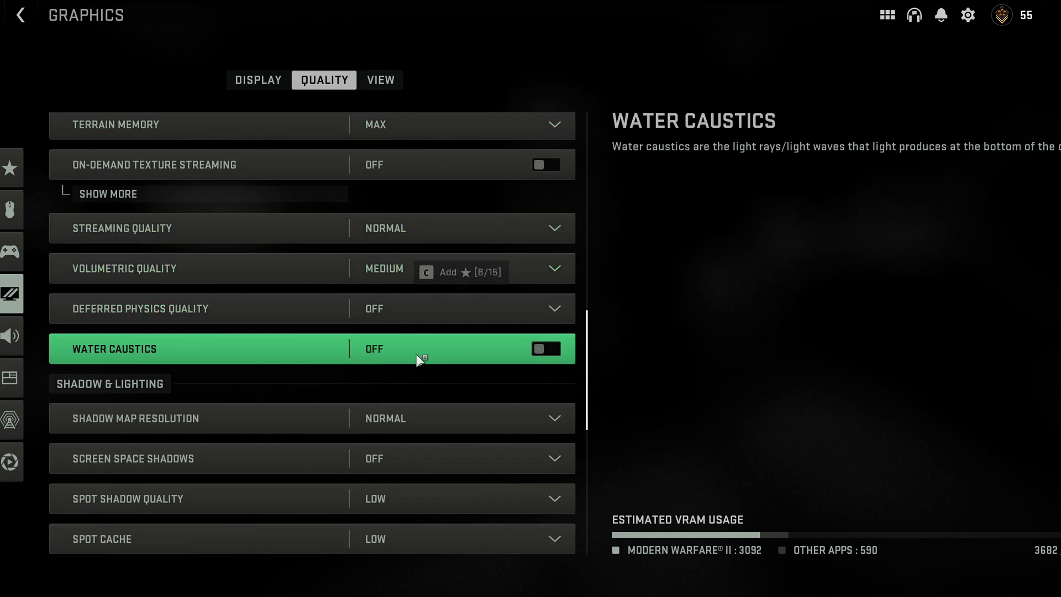
left_click_drag(587, 372, 576, 429)
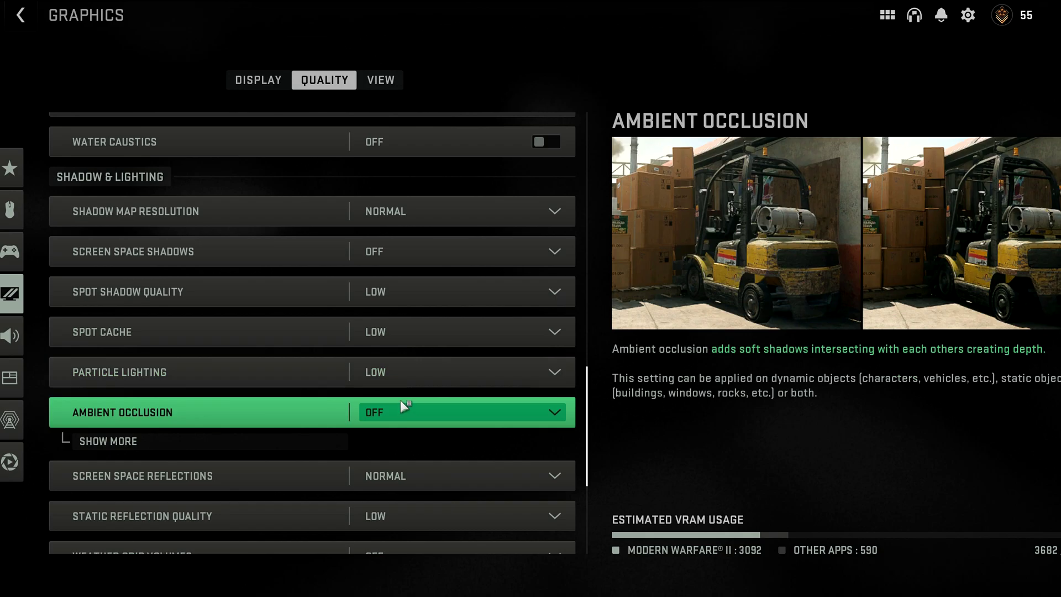
left_click_drag(590, 425, 581, 486)
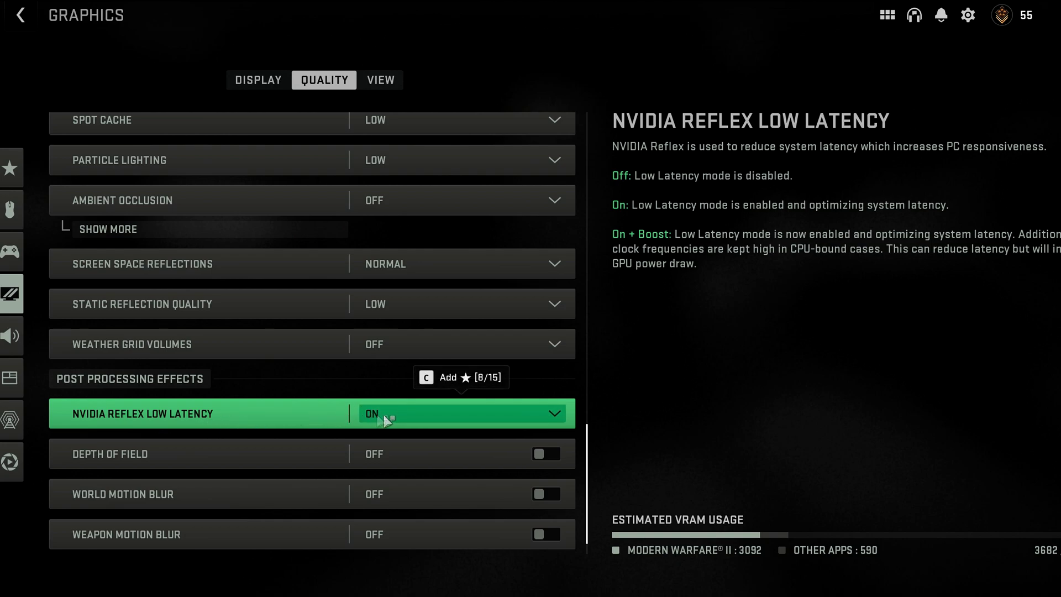
Examine the NVIDIA Reflex Low Latency choices, collapse them and check the remaining post processing effects.
left_click(450, 417)
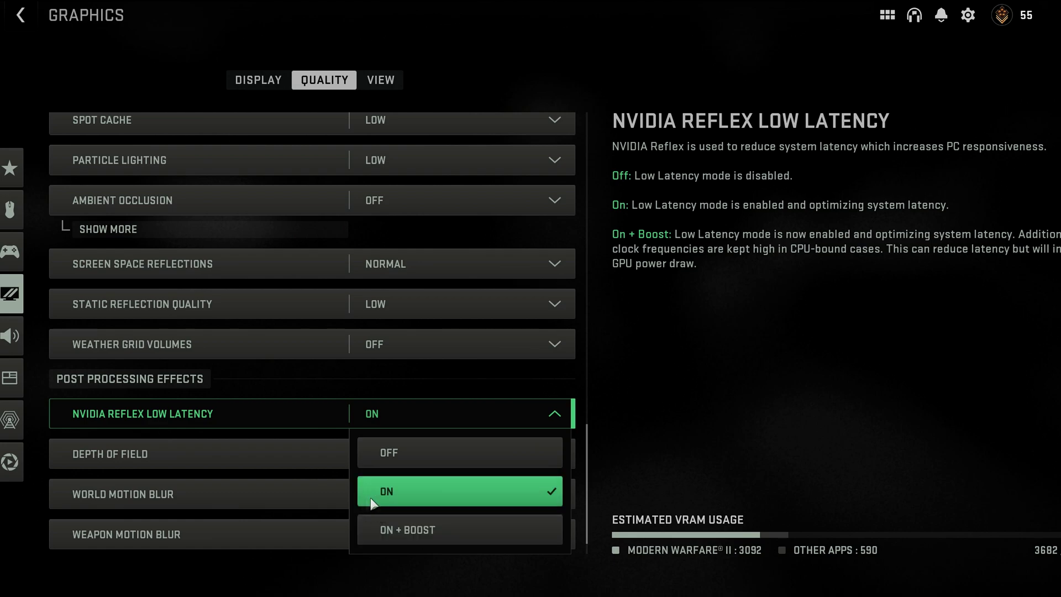
left_click(616, 450)
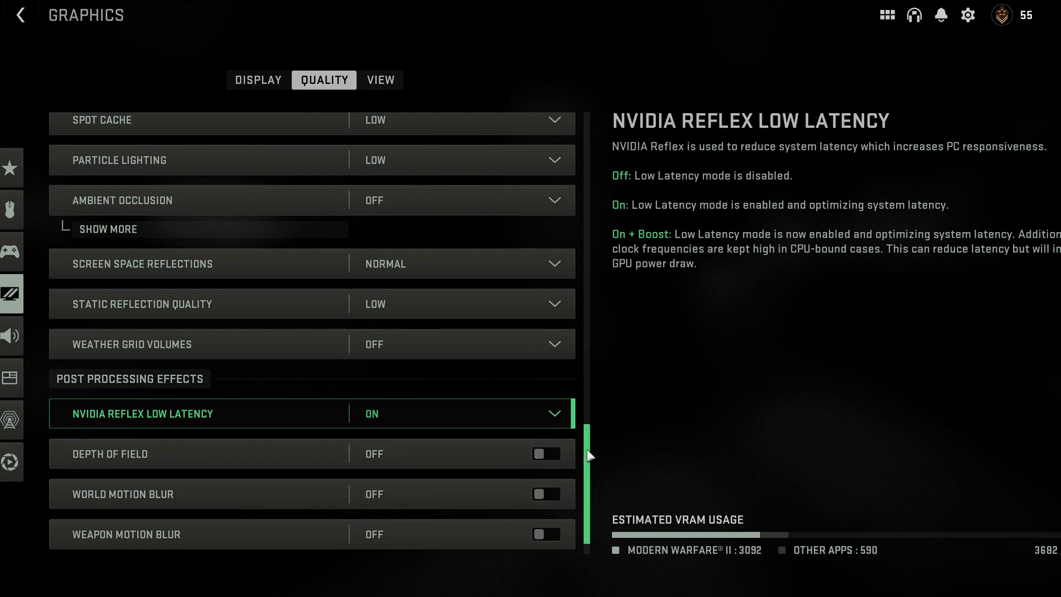
scroll(591, 455, "down", 1)
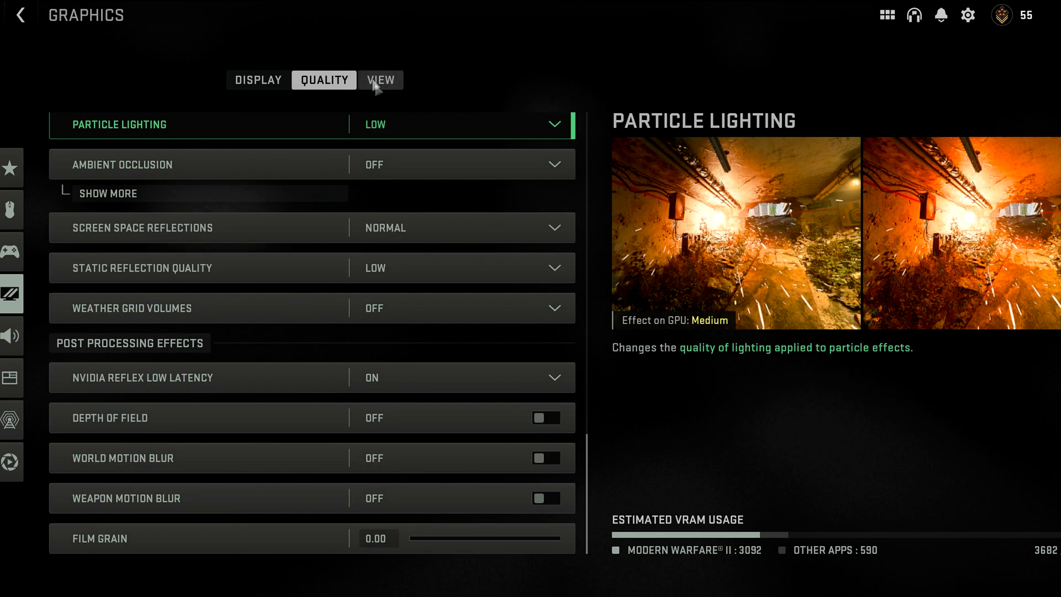
Review the field of view and camera settings in the graphics view options and leave the graphics settings.
left_click(381, 80)
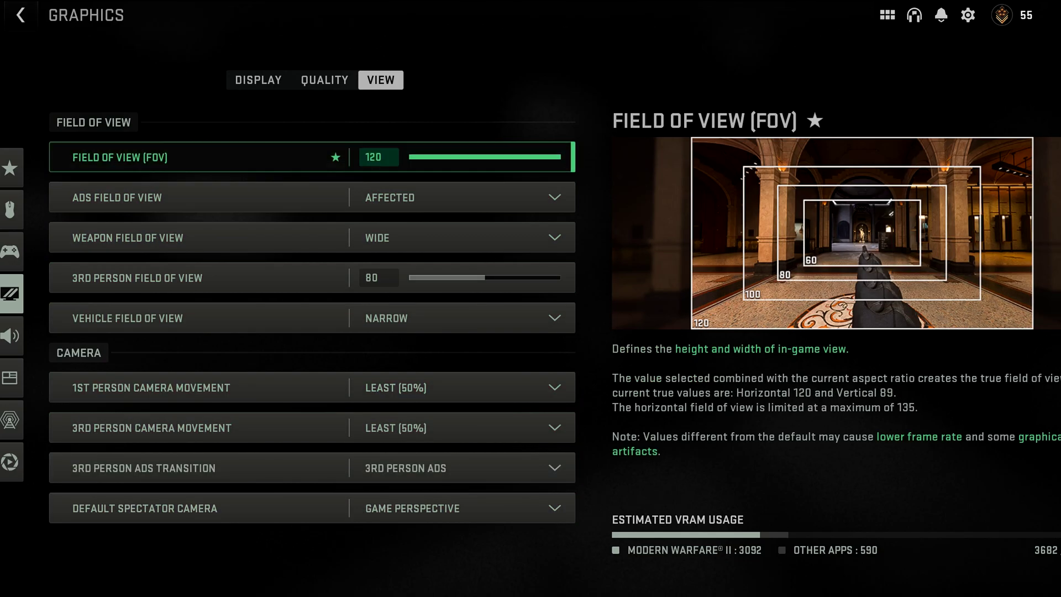
left_click(22, 16)
left_click(214, 108)
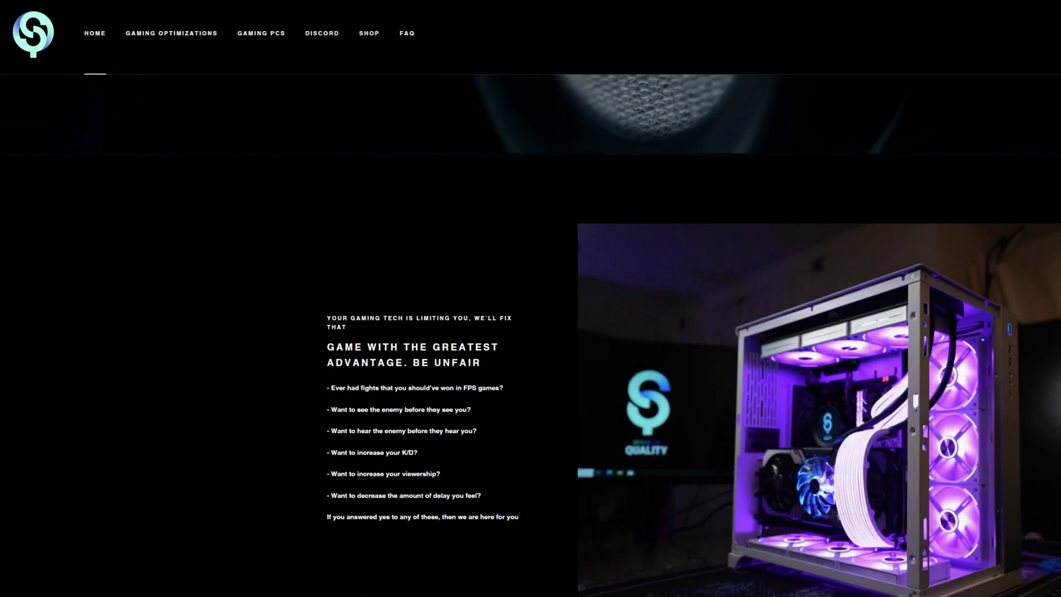
On the SenseQuality website, open the PC Tune optimization page and read through its description down to the optimization time calendar.
scroll(531, 331, "down", 3)
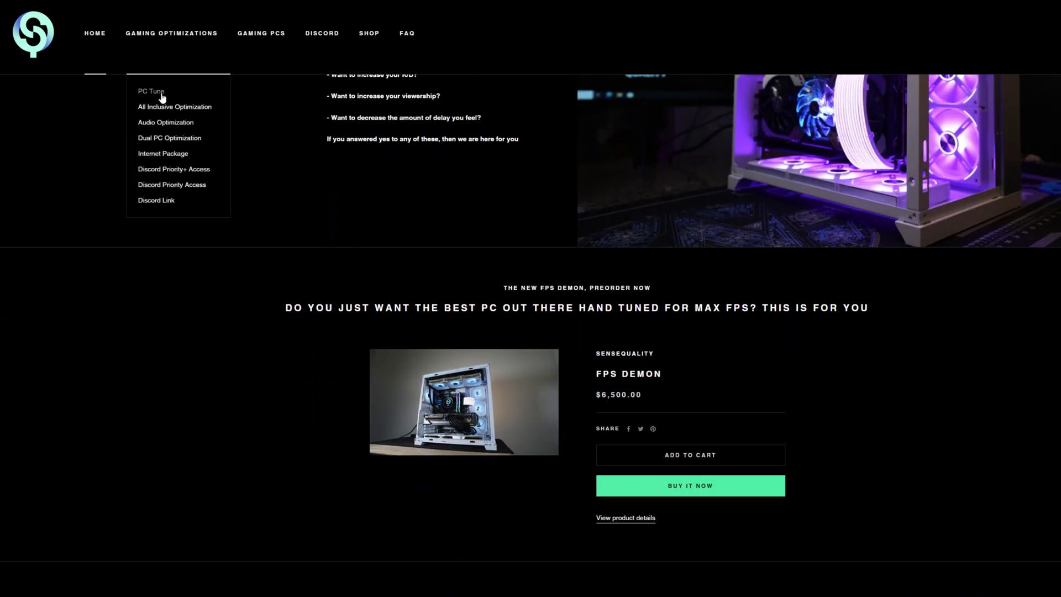
left_click(161, 94)
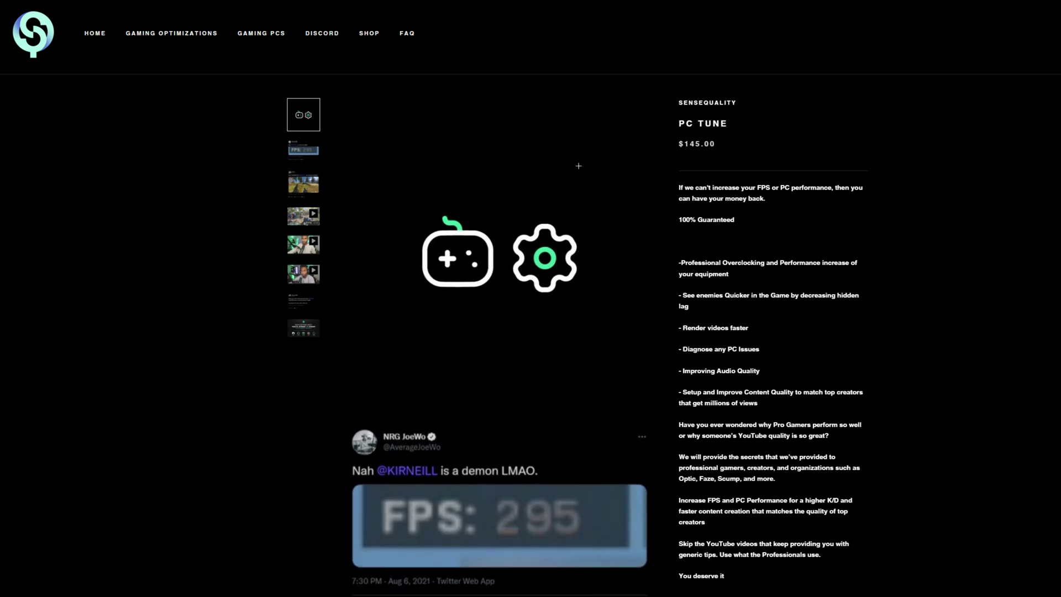
scroll(1000, 252, "down", 3)
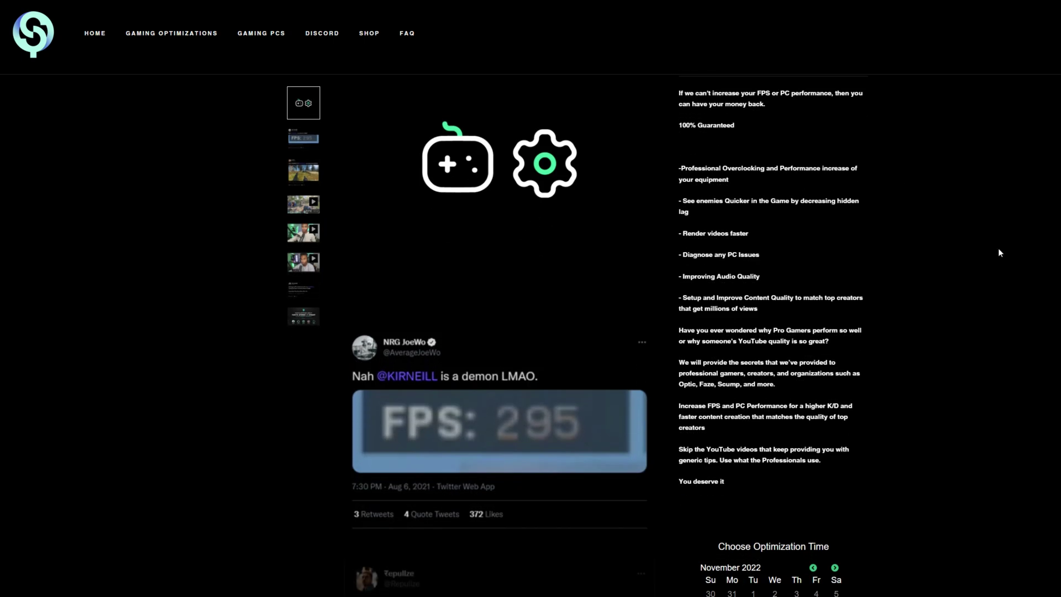
scroll(999, 250, "down", 3)
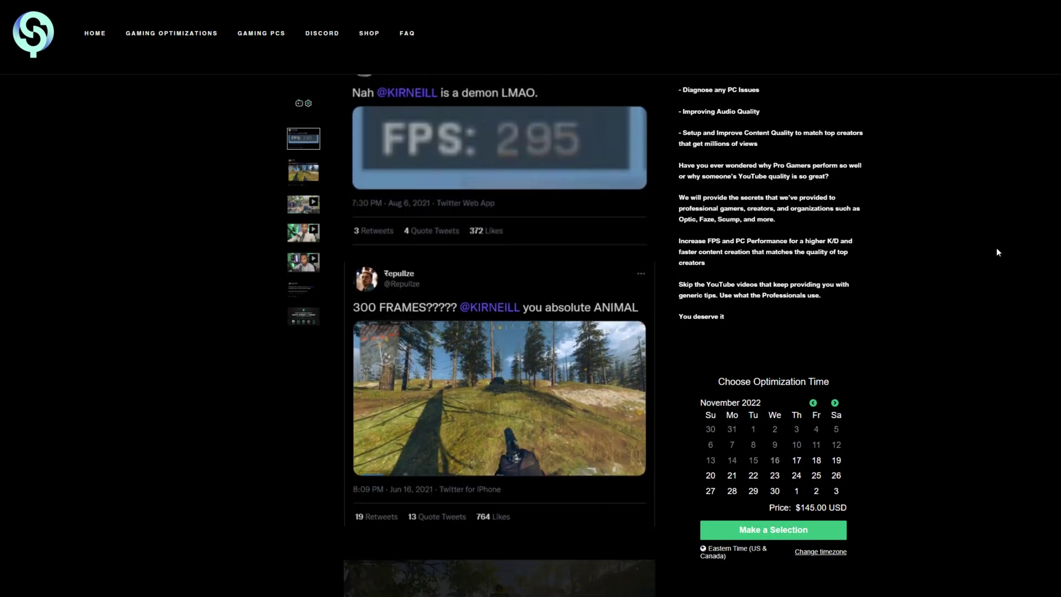